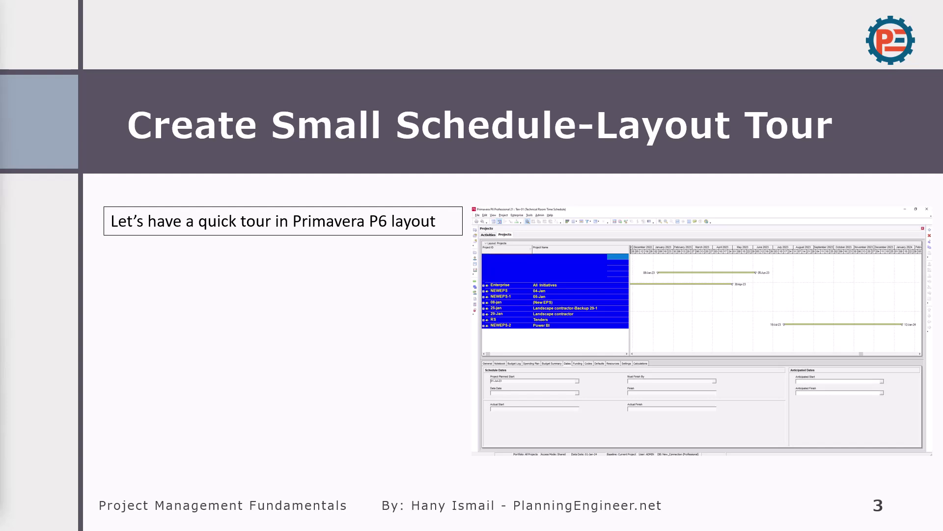
# Page through the layout tour slides (toolbar, project table, Gantt chart, details panel) to slide 13
pyautogui.press('Right')
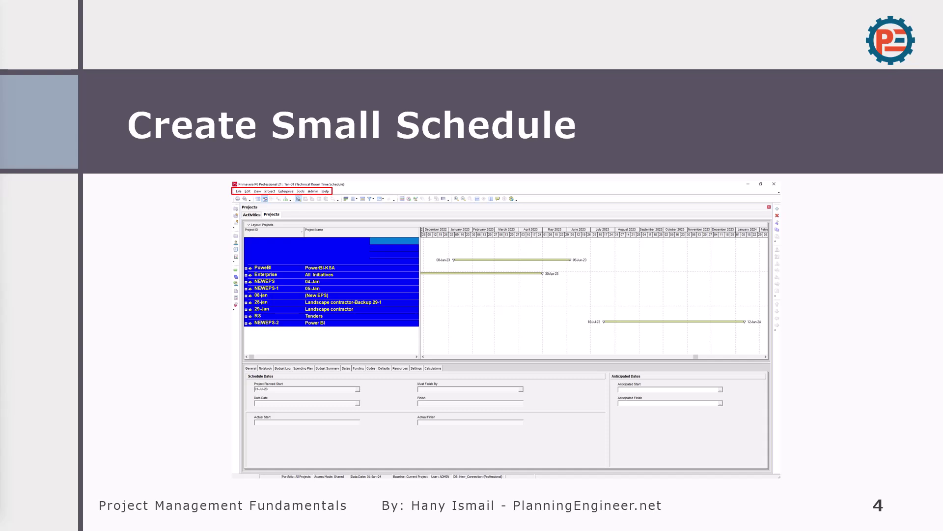
pyautogui.press('Right')
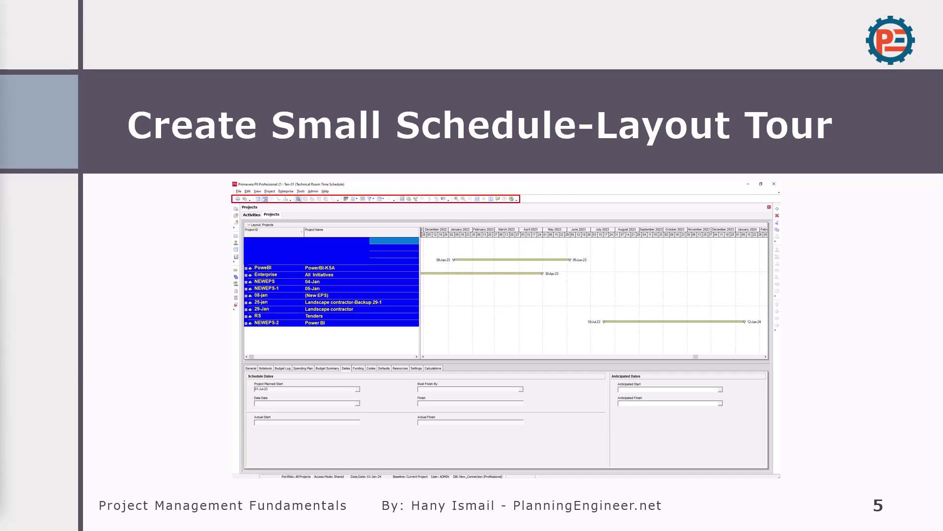
pyautogui.press('Right')
pyautogui.press('Right')
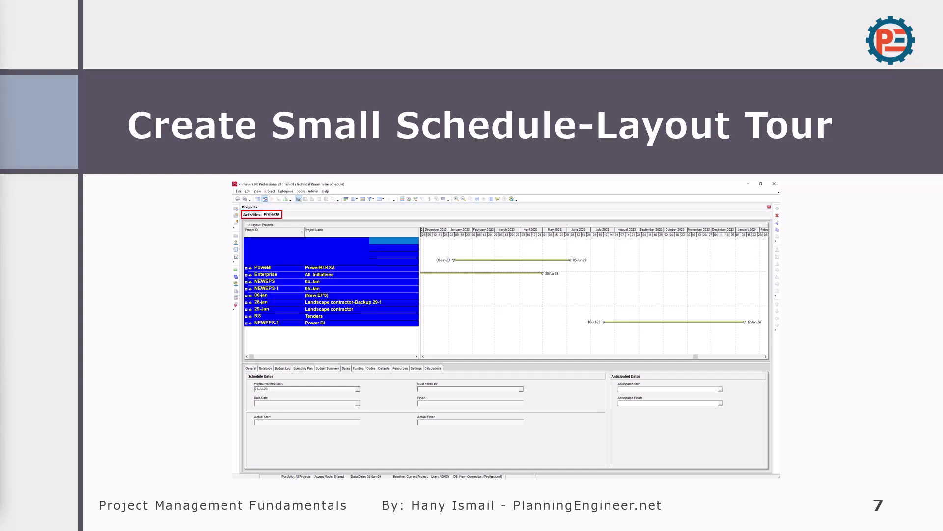
pyautogui.press('Right')
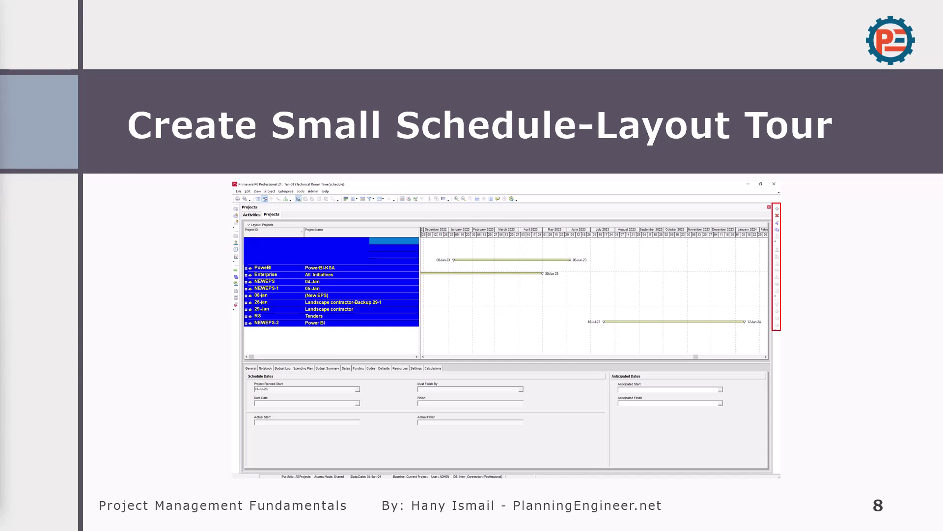
pyautogui.press('Right')
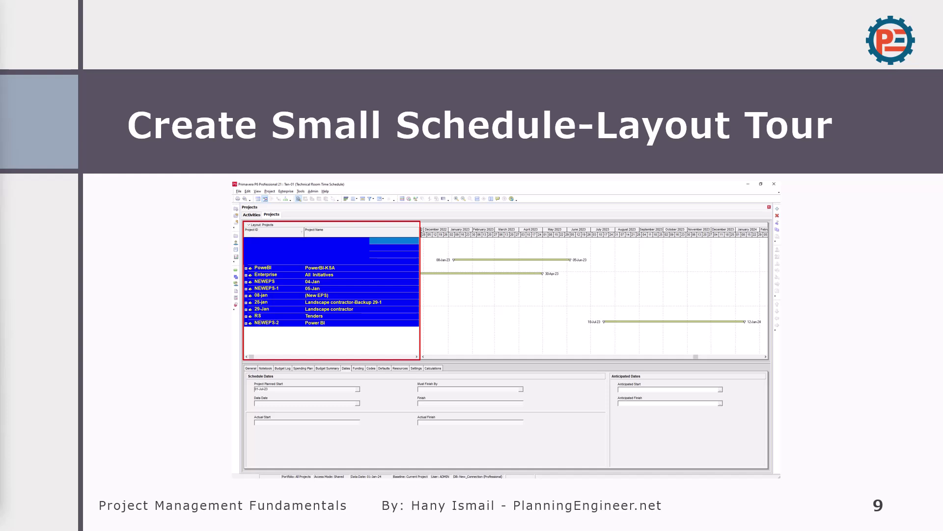
pyautogui.press('Right')
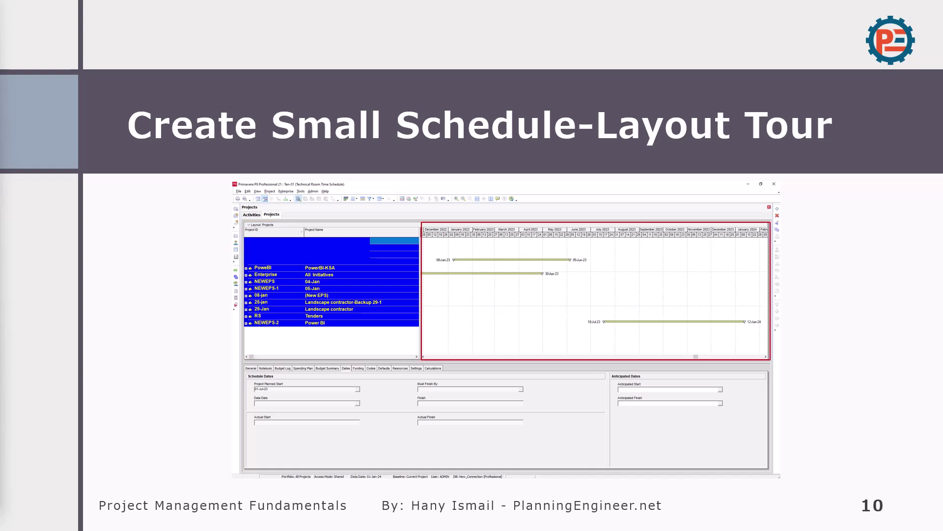
pyautogui.press('Right')
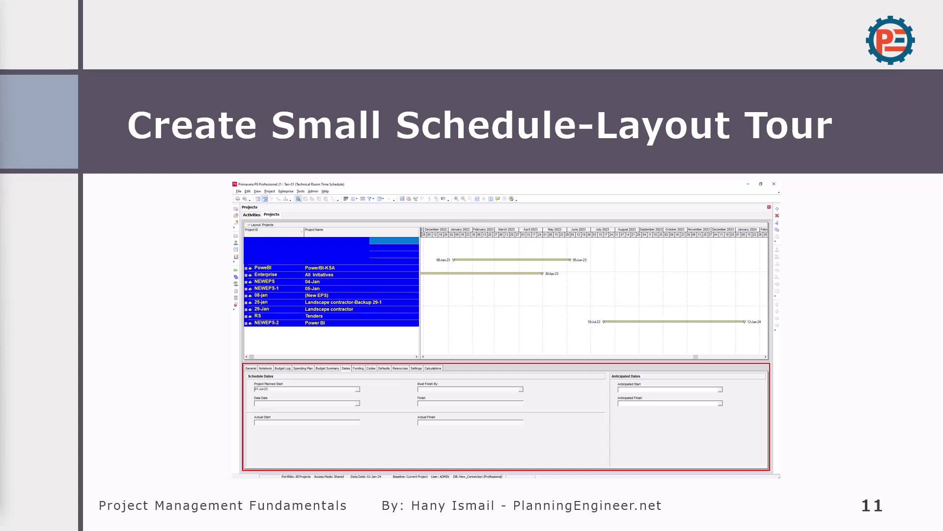
pyautogui.press('Next')
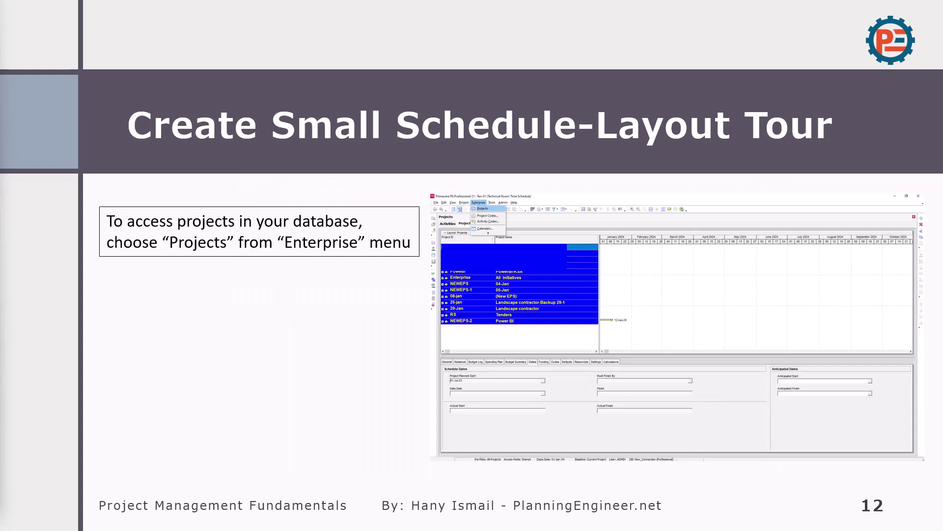
pyautogui.press('Next')
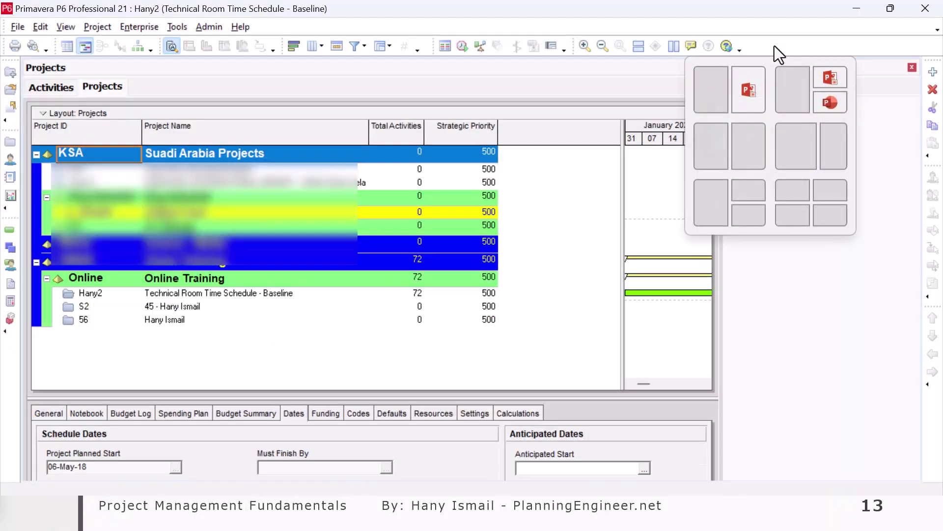
# Maximize P6 and collapse the KSA and OMAN branches of the project tree
pyautogui.click(771, 45)
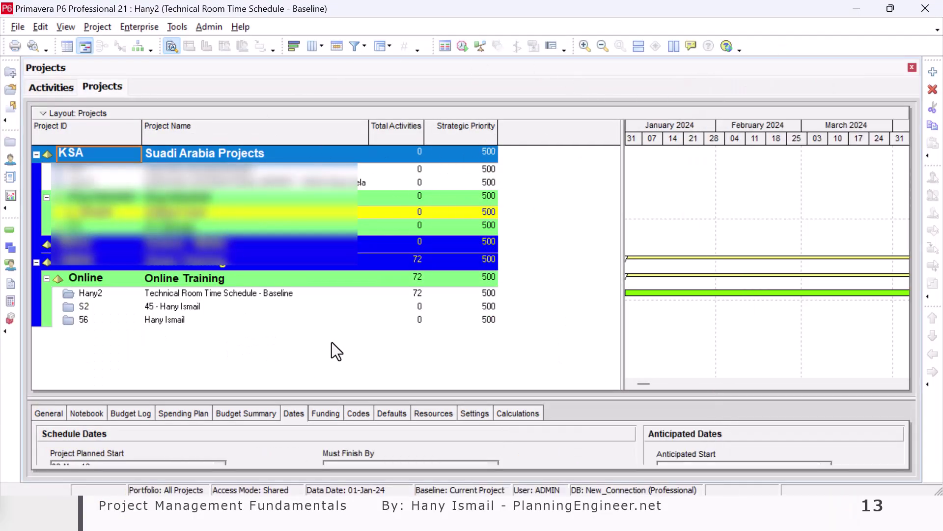
pyautogui.moveTo(76, 153); pyautogui.dragTo(43, 159)
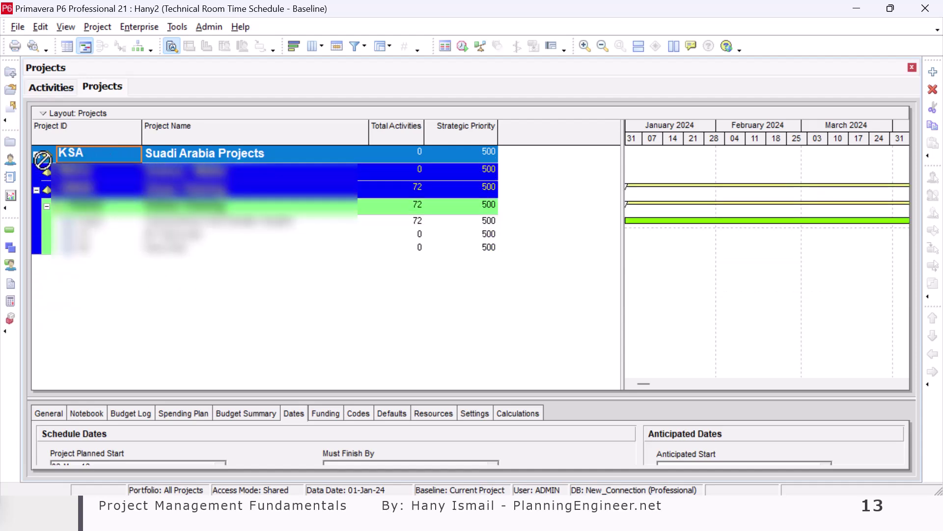
pyautogui.click(36, 190)
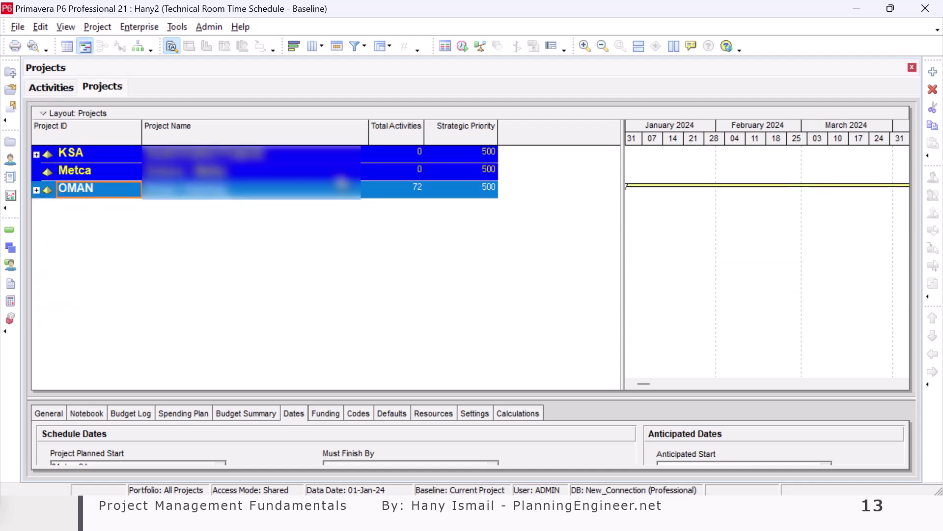
# Toggle between the Activities and Projects views, ending on the Projects list
pyautogui.click(53, 87)
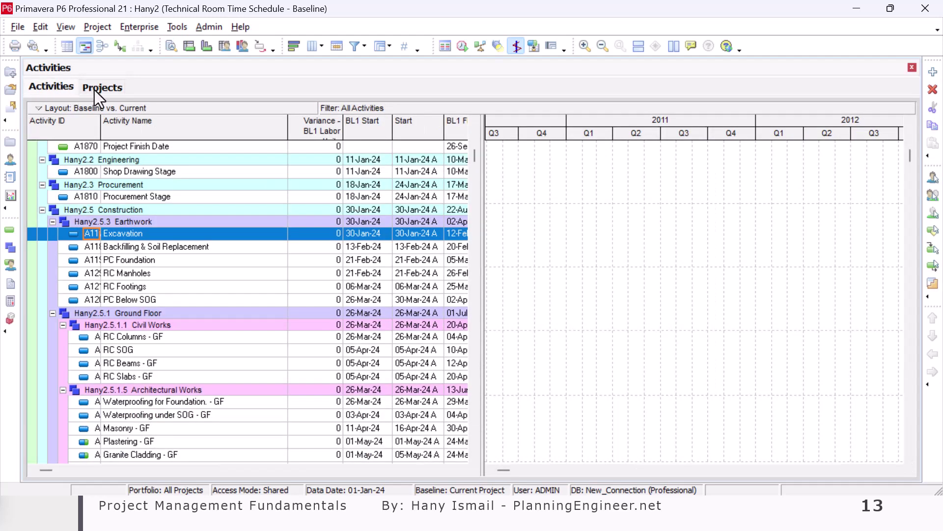
pyautogui.click(94, 90)
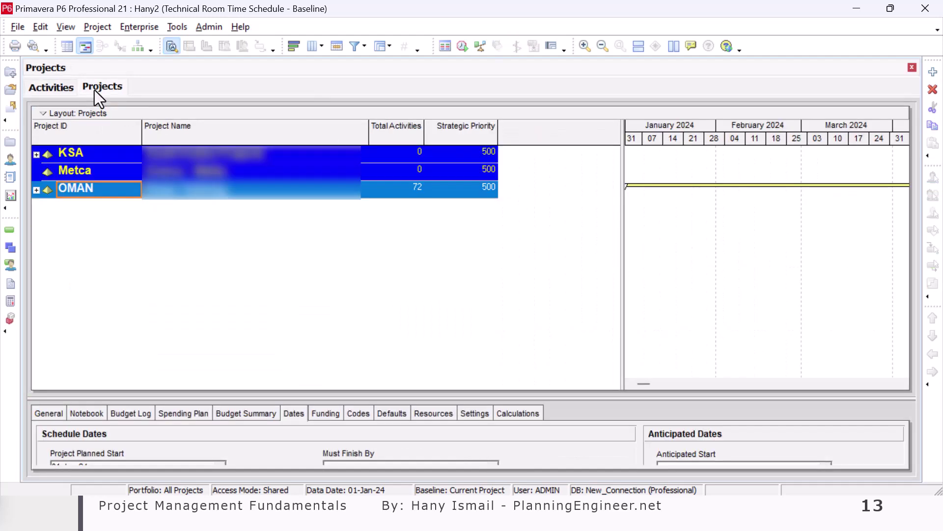
pyautogui.click(51, 89)
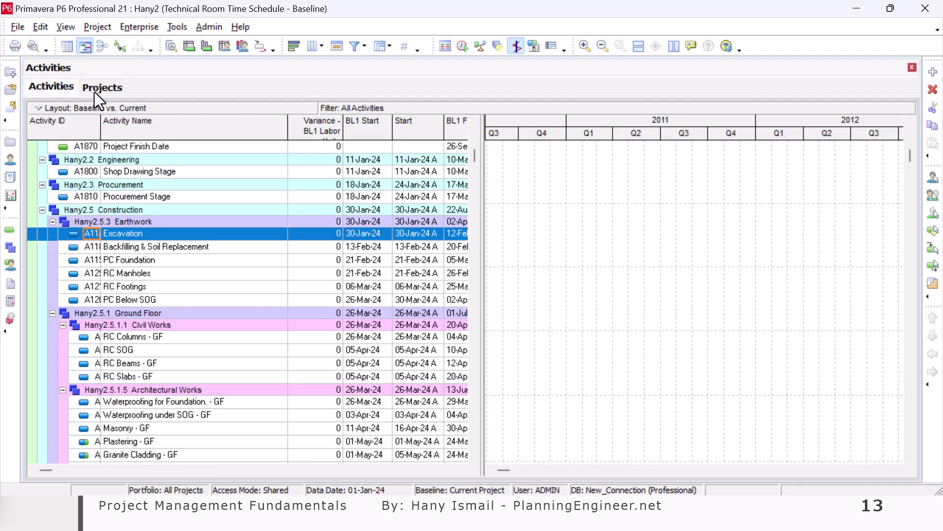
pyautogui.click(102, 90)
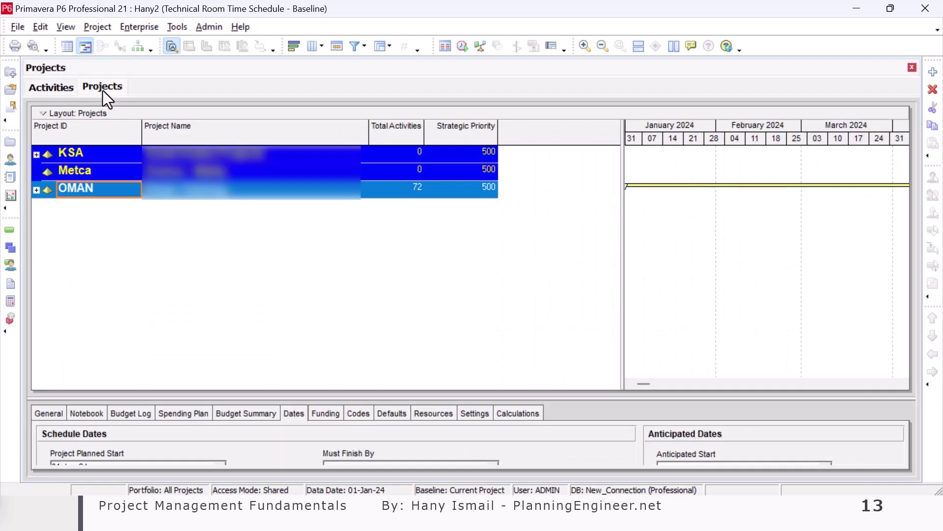
pyautogui.click(146, 32)
pyautogui.click(148, 46)
# Expand KSA and OMAN to view their projects, then collapse both again
pyautogui.click(36, 153)
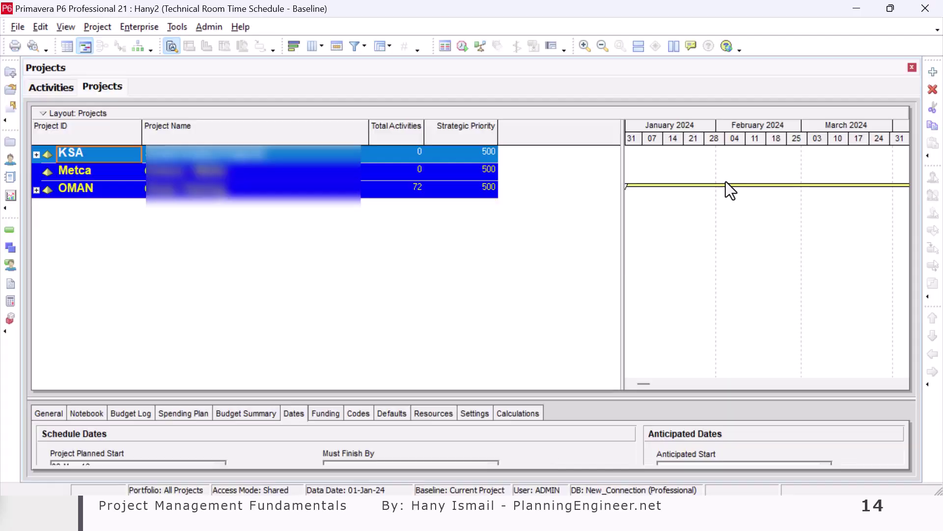
pyautogui.click(36, 154)
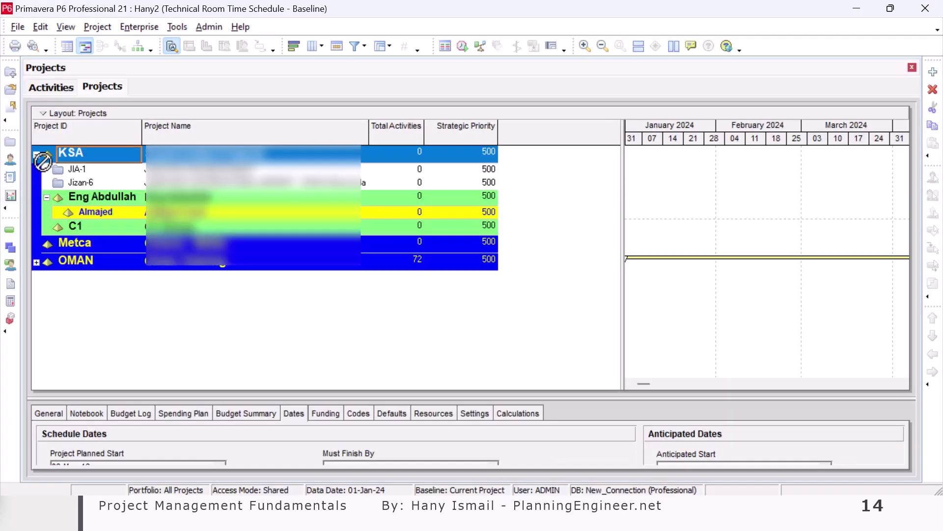
pyautogui.click(37, 154)
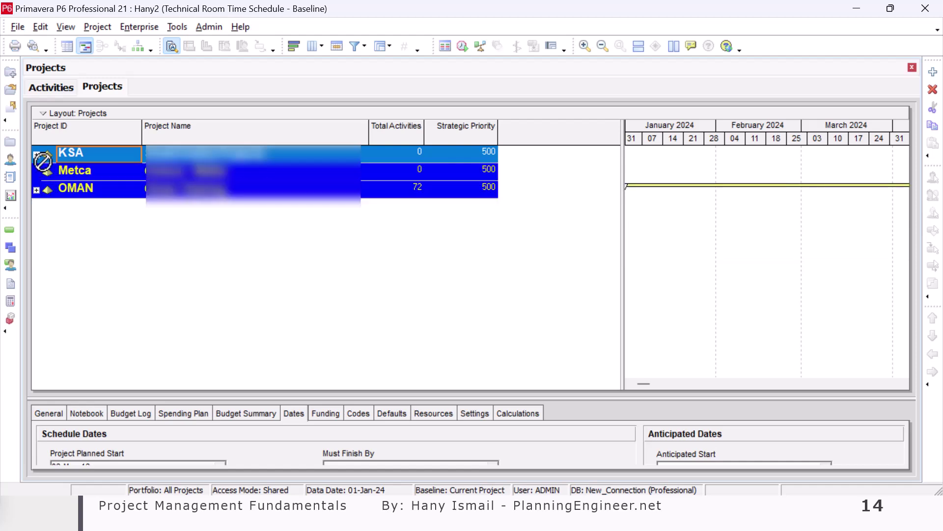
pyautogui.click(37, 191)
pyautogui.click(37, 191)
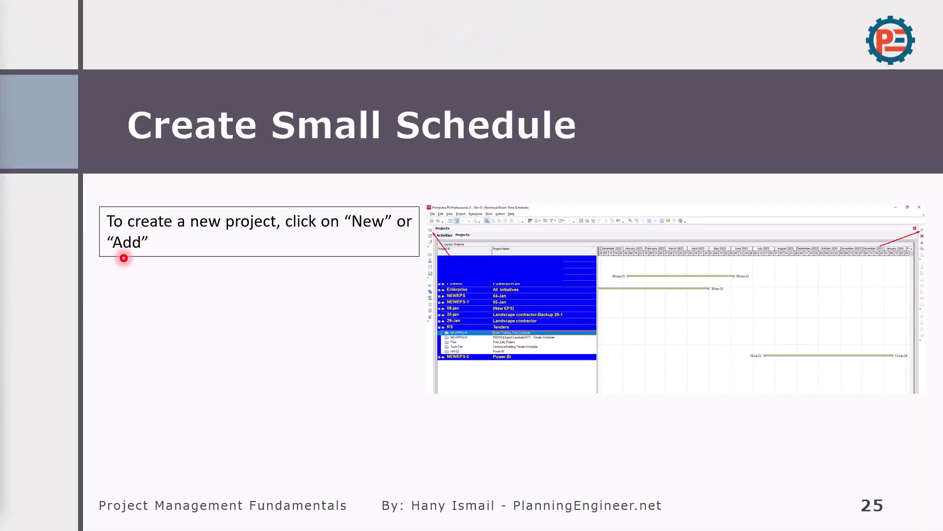
# Switch from the slideshow back to the P6 Projects window
pyautogui.hotkey('alt', 'Tab')
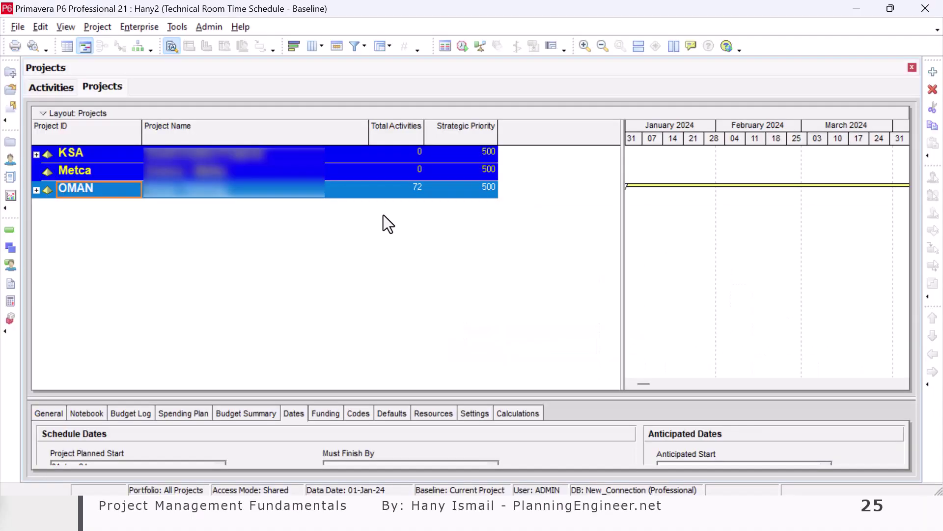
# Create a new project, NEWPROJ, assigned to the Online Training EPS
pyautogui.click(265, 196)
pyautogui.click(16, 76)
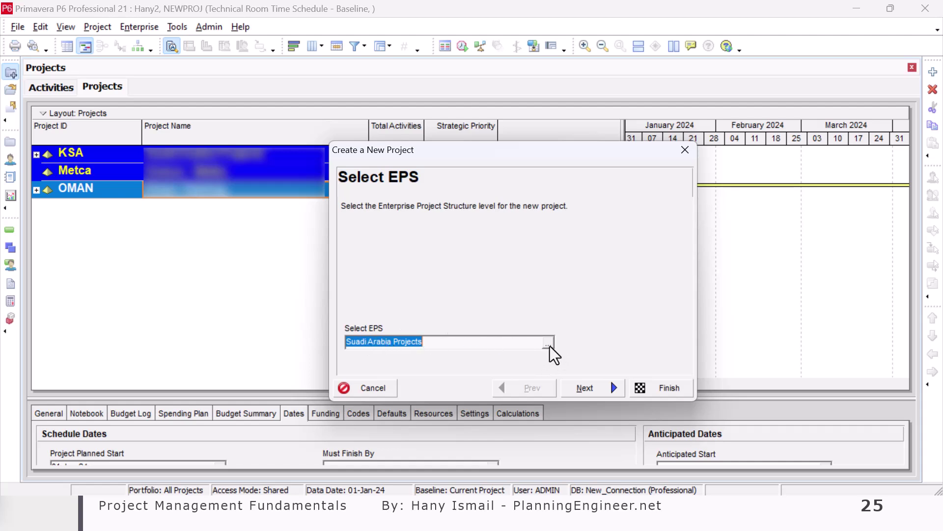
pyautogui.click(549, 344)
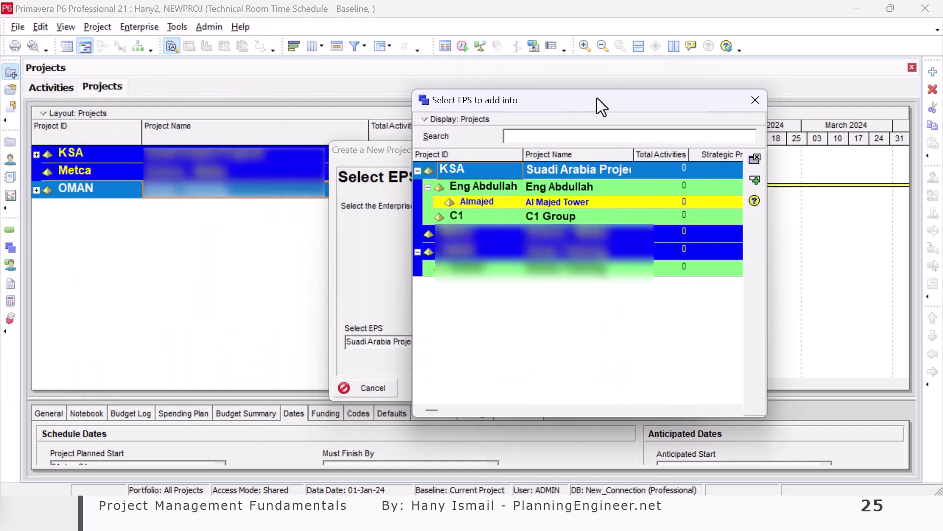
pyautogui.moveTo(597, 99); pyautogui.dragTo(590, 143)
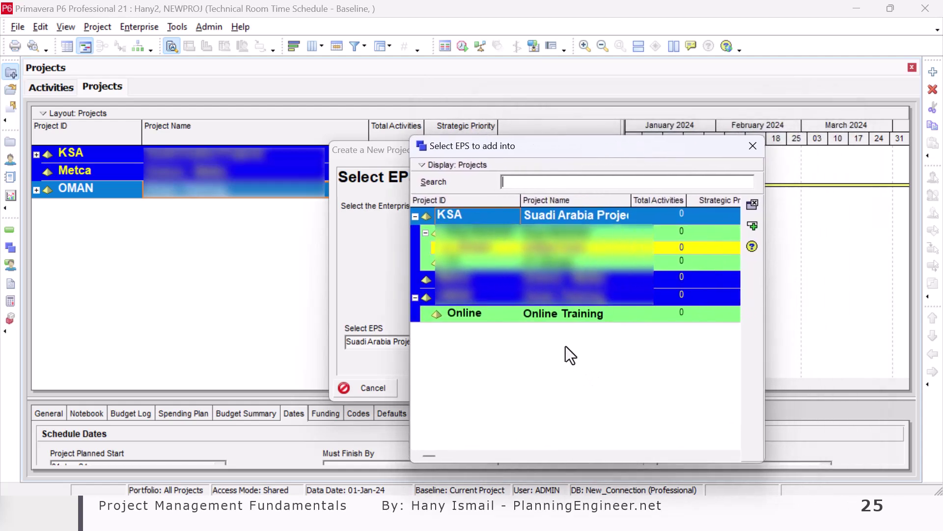
pyautogui.doubleClick(562, 315)
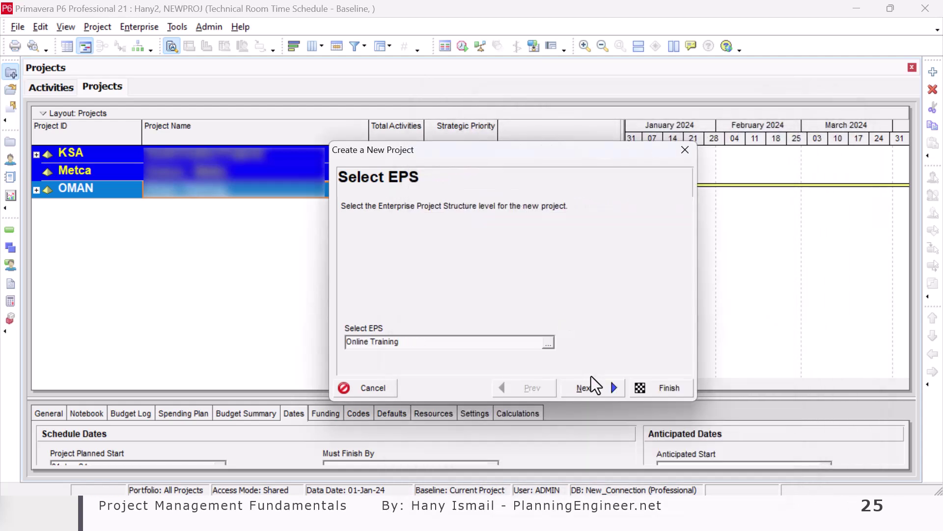
pyautogui.click(593, 388)
pyautogui.click(653, 386)
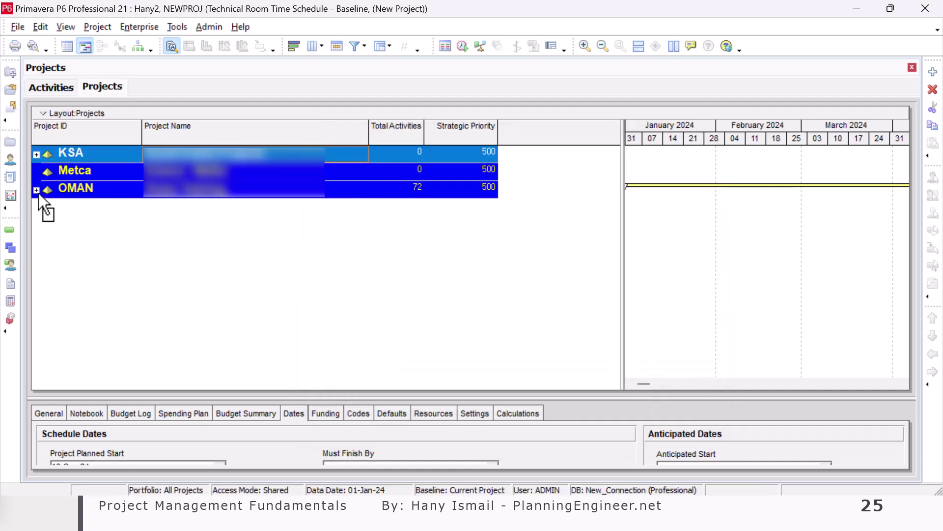
# Expand OMAN, select the new NEWPROJ project, and advance the slideshow
pyautogui.click(37, 192)
pyautogui.click(205, 268)
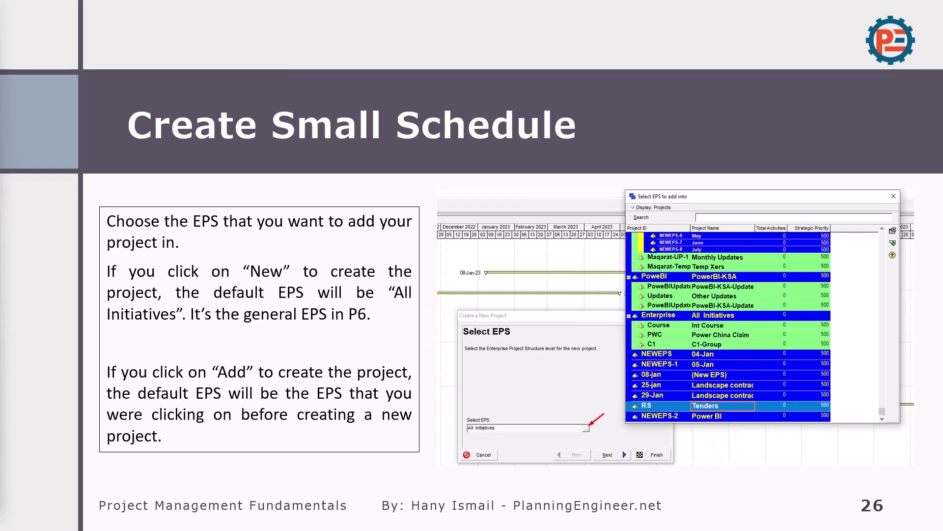
pyautogui.press('Right')
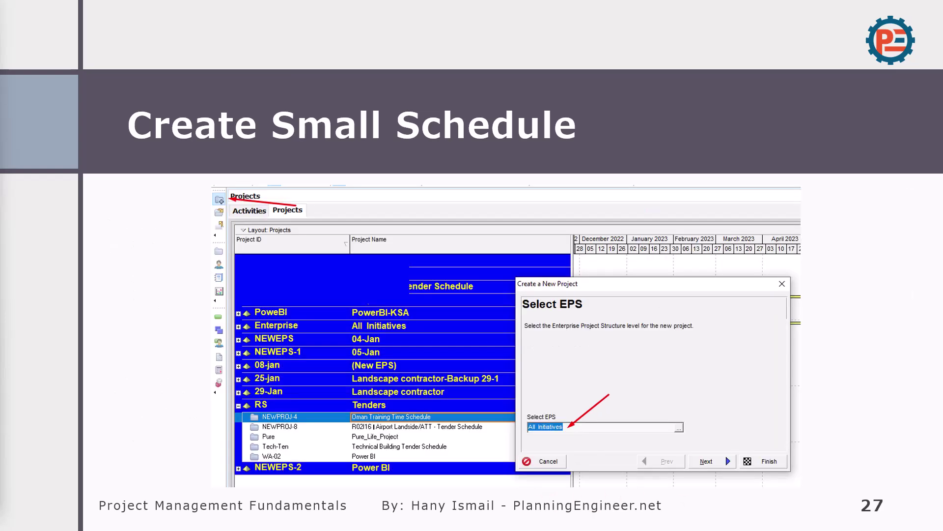
# Give the new project an ID (the presenter's name) and rename it 'My First Project'
pyautogui.press('Right')
pyautogui.press('Right')
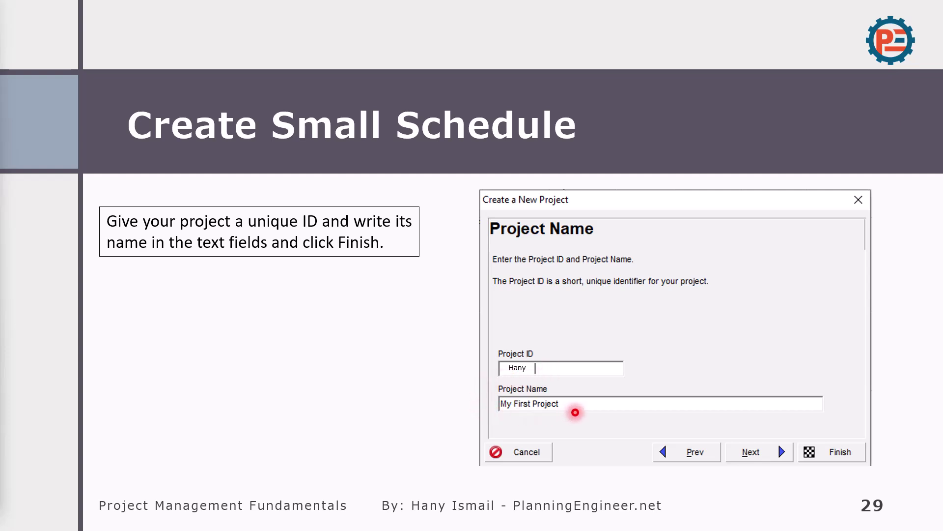
pyautogui.click(494, 270)
pyautogui.click(109, 276)
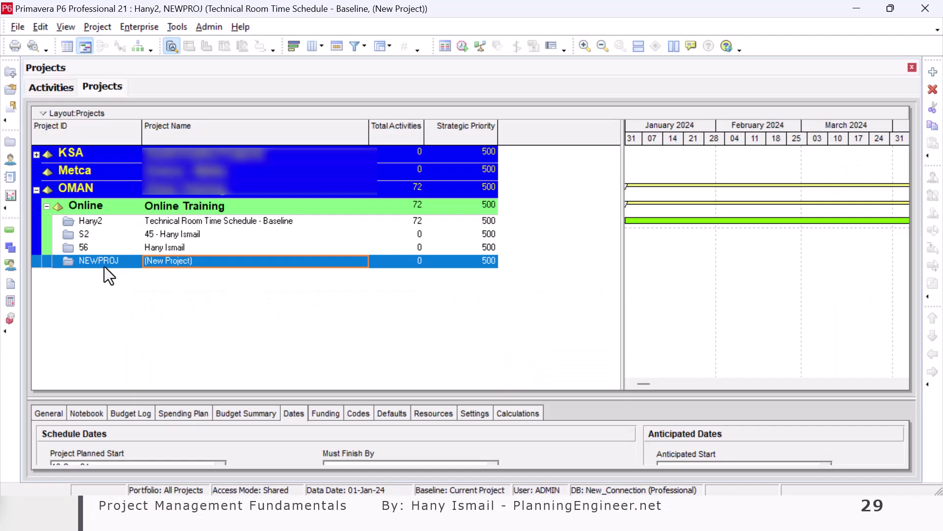
pyautogui.click(124, 264)
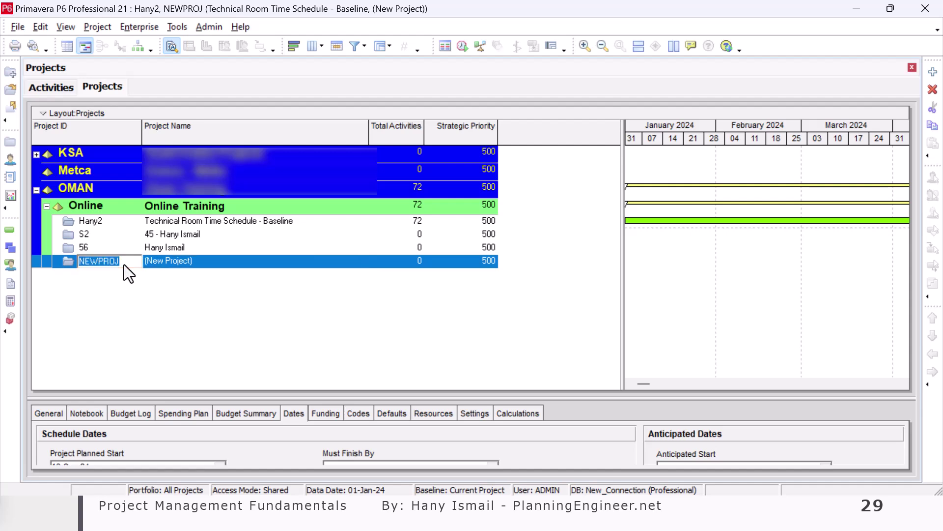
pyautogui.write('Hany')
pyautogui.click(281, 260)
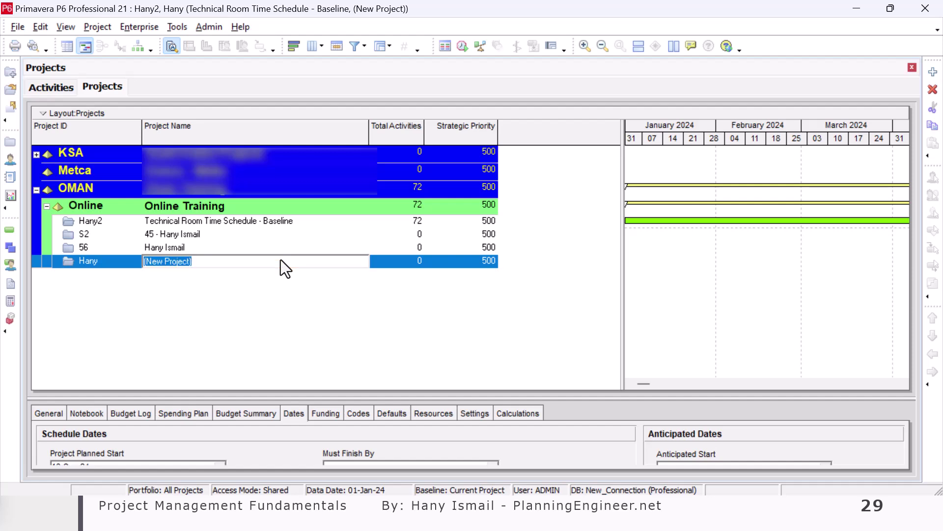
pyautogui.write('My First Pr')
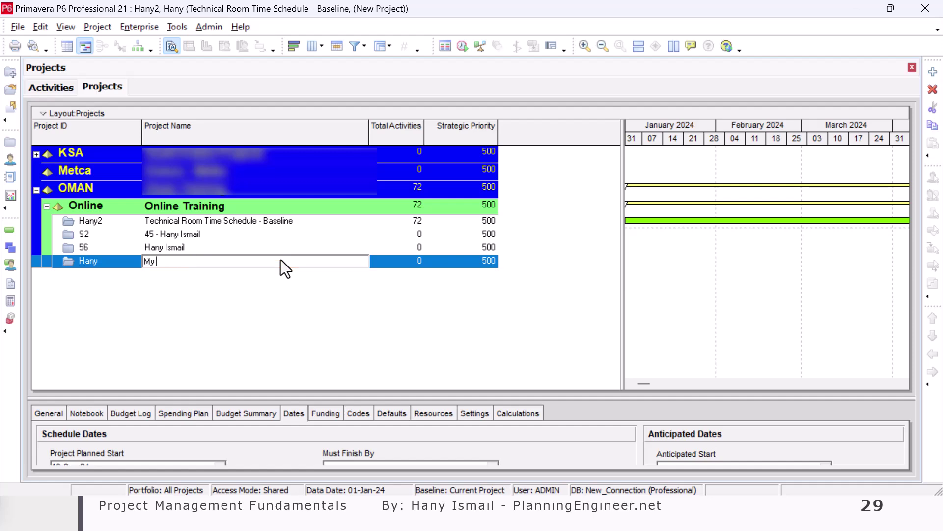
pyautogui.write('oject')
pyautogui.press('Return')
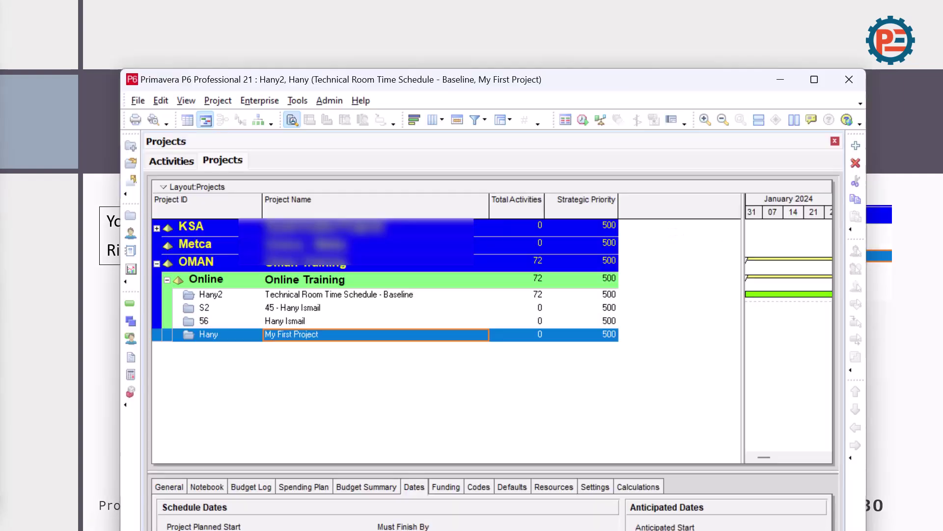
# Maximize P6 and open My First Project from its right-click menu
pyautogui.click(815, 80)
pyautogui.rightClick(184, 258)
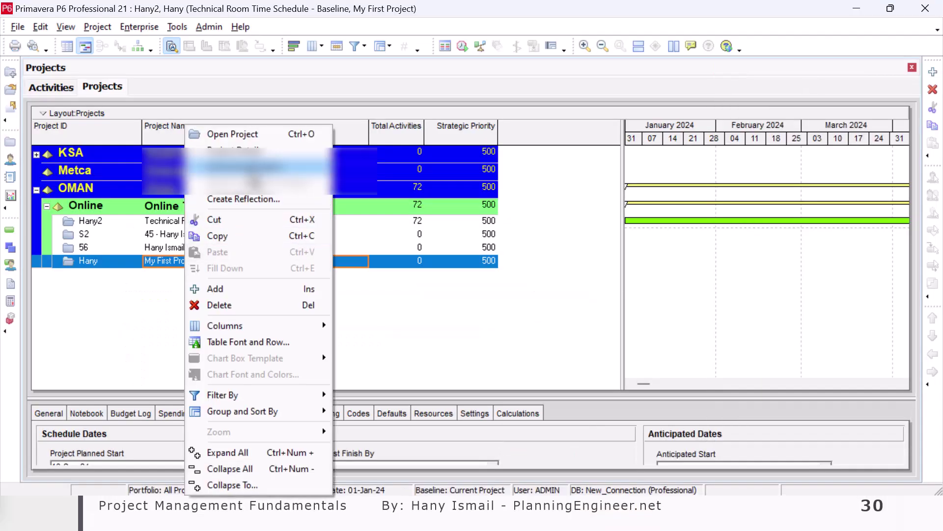
pyautogui.click(254, 138)
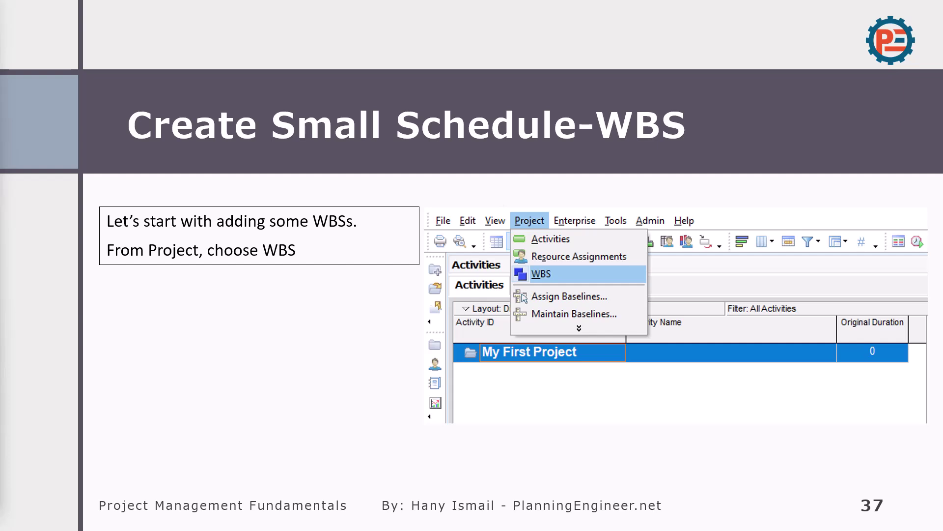
# Open My First Project's WBS view and add a new WBS element beneath the project
pyautogui.press('Right')
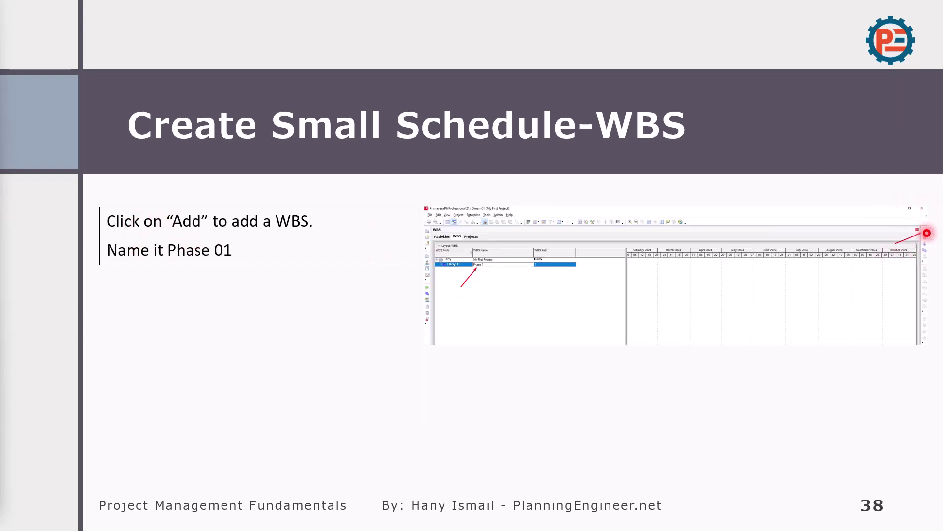
pyautogui.hotkey('alt', 'Tab')
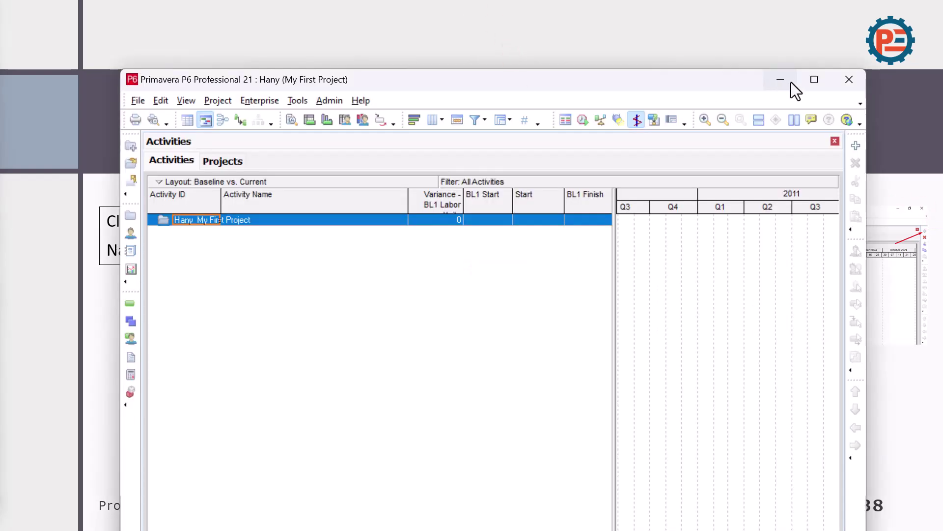
pyautogui.click(814, 79)
pyautogui.click(97, 27)
pyautogui.click(109, 77)
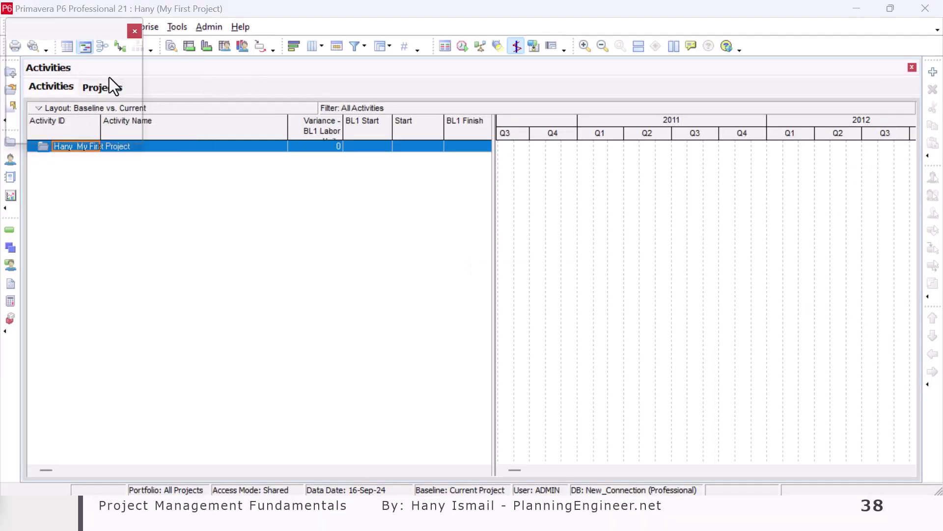
pyautogui.click(933, 74)
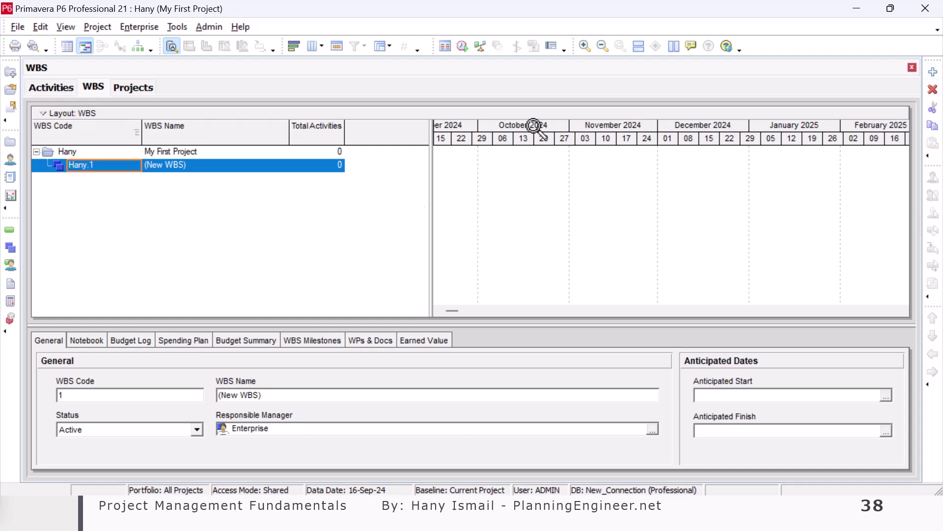
pyautogui.press('Right')
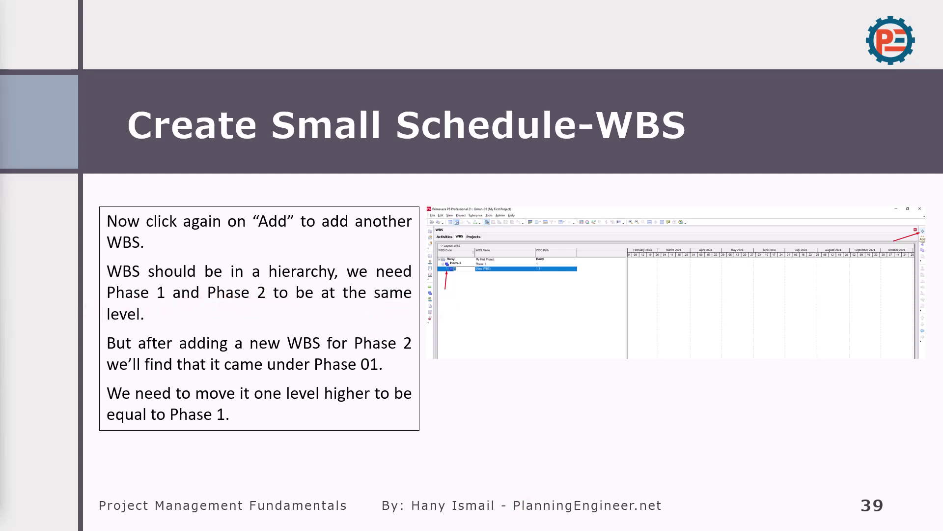
# Rename the new WBS element to 'Phase 1'
pyautogui.press('Right')
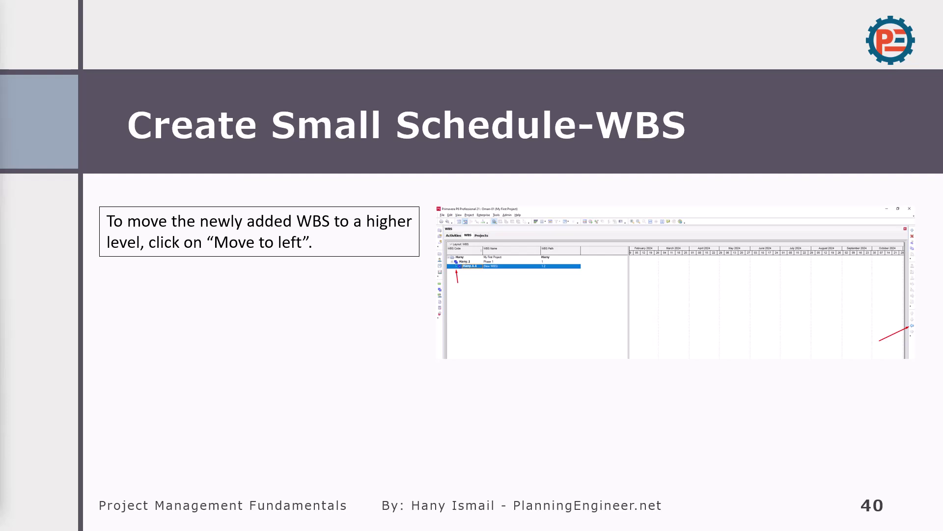
pyautogui.press('Right')
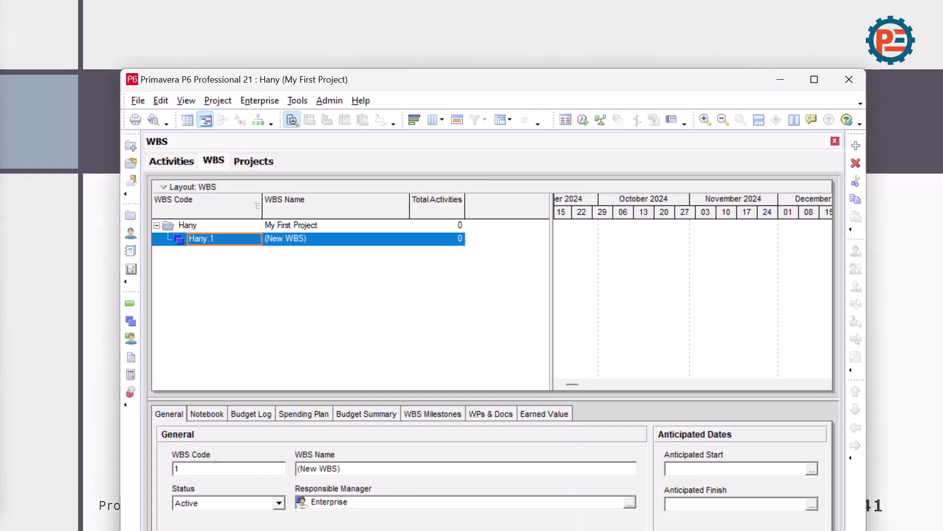
pyautogui.click(815, 83)
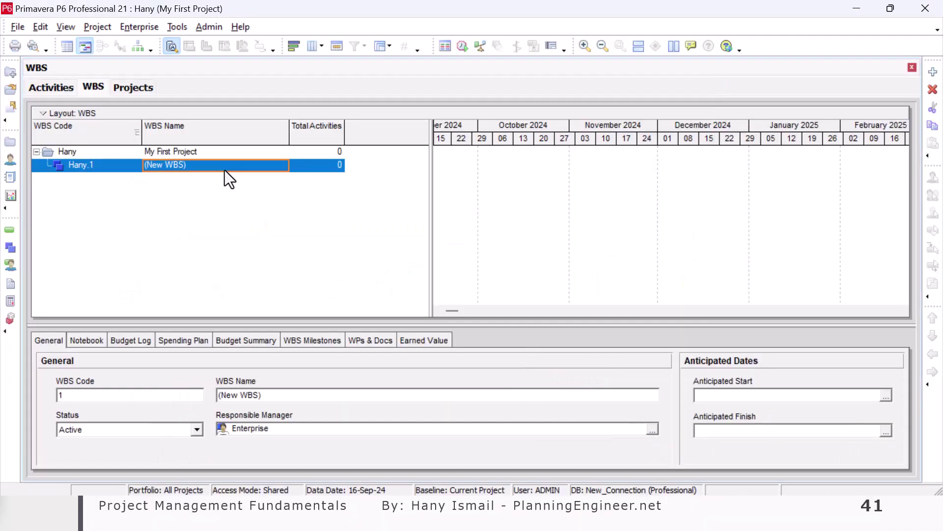
pyautogui.click(225, 170)
pyautogui.write('Phase 1')
pyautogui.press('Return')
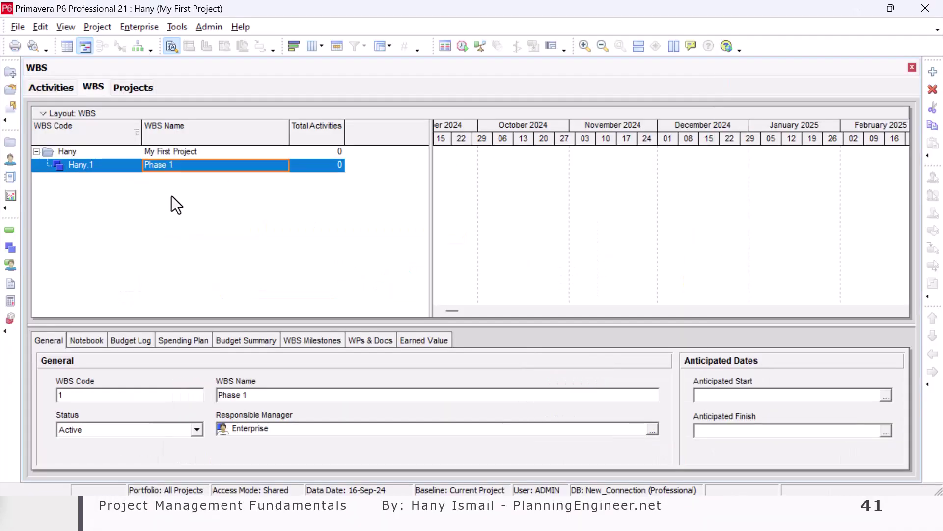
# Add a 'Phase 2' WBS element and move it left to Phase 1's level
pyautogui.click(933, 72)
pyautogui.click(237, 183)
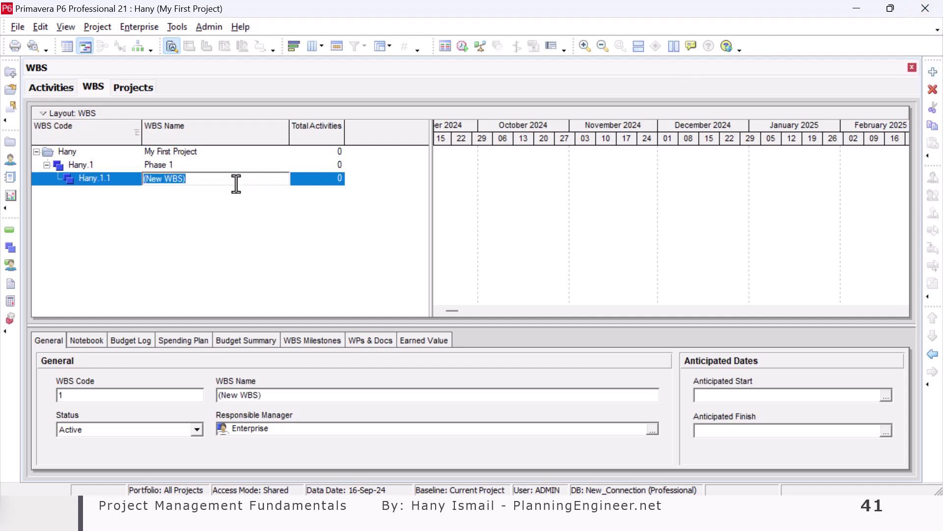
pyautogui.write('Phase 2')
pyautogui.press('Return')
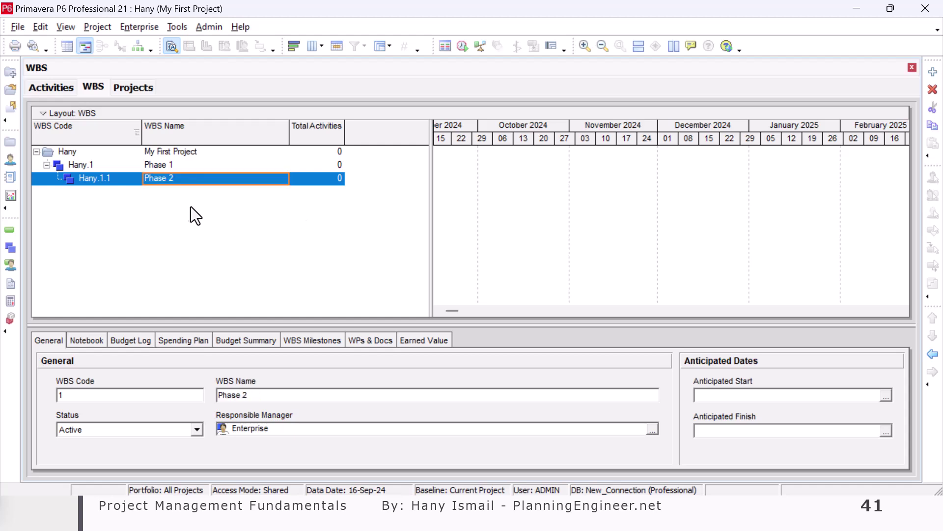
pyautogui.click(173, 165)
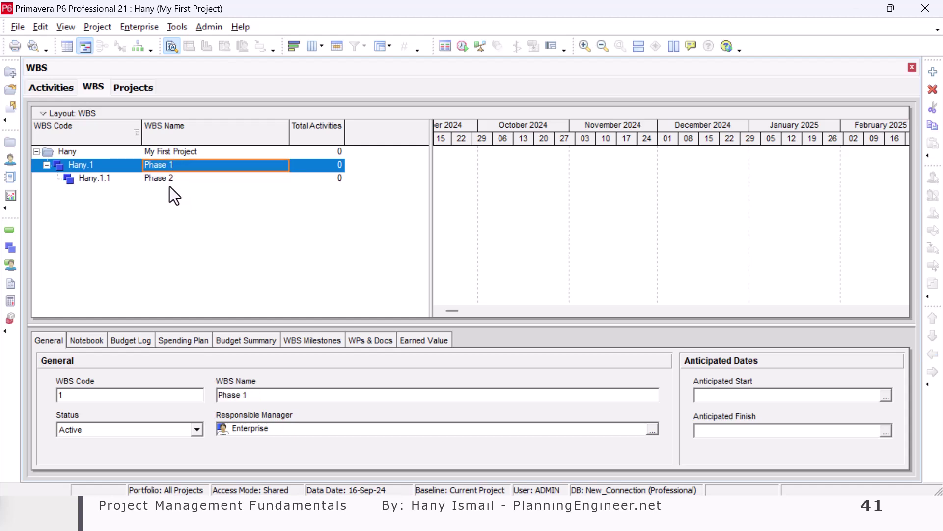
pyautogui.click(170, 180)
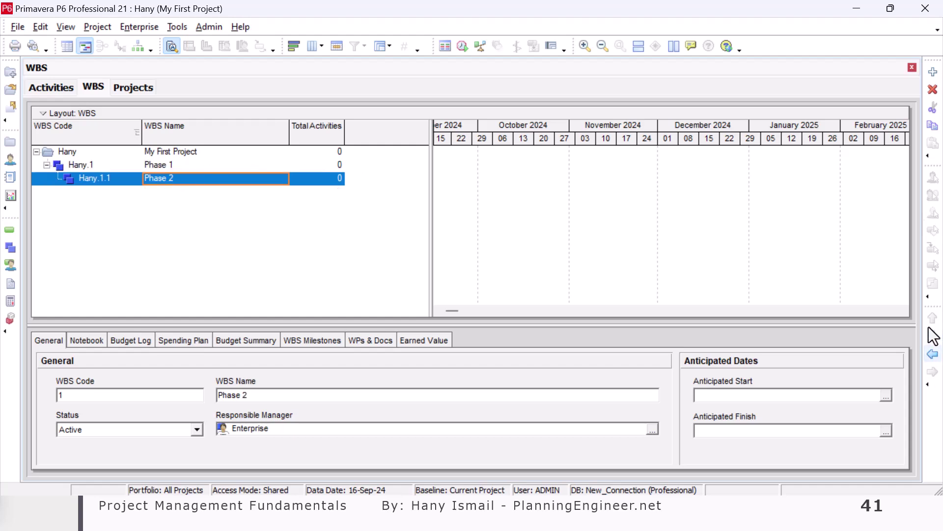
pyautogui.click(932, 358)
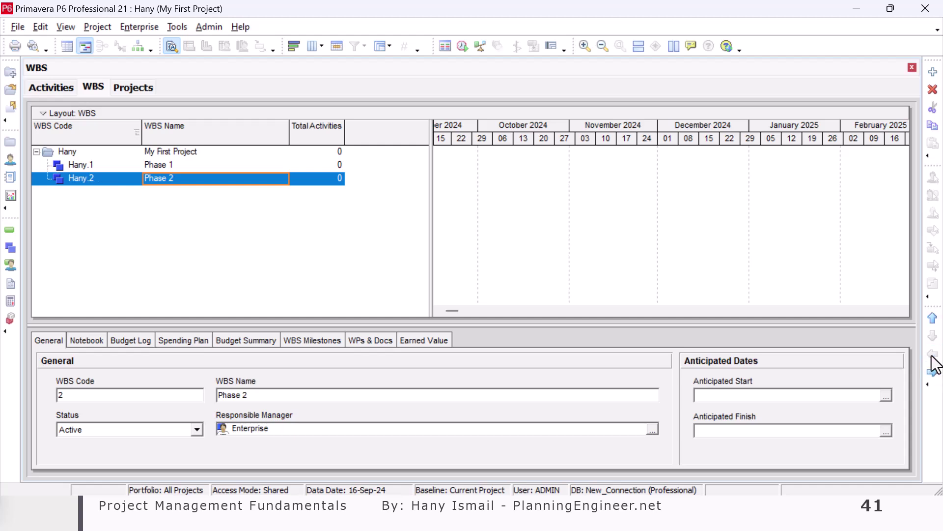
pyautogui.click(175, 169)
# In the Activities view, confirm Phase 1 and Phase 2 sit as sibling WBS elements
pyautogui.click(173, 181)
pyautogui.click(52, 88)
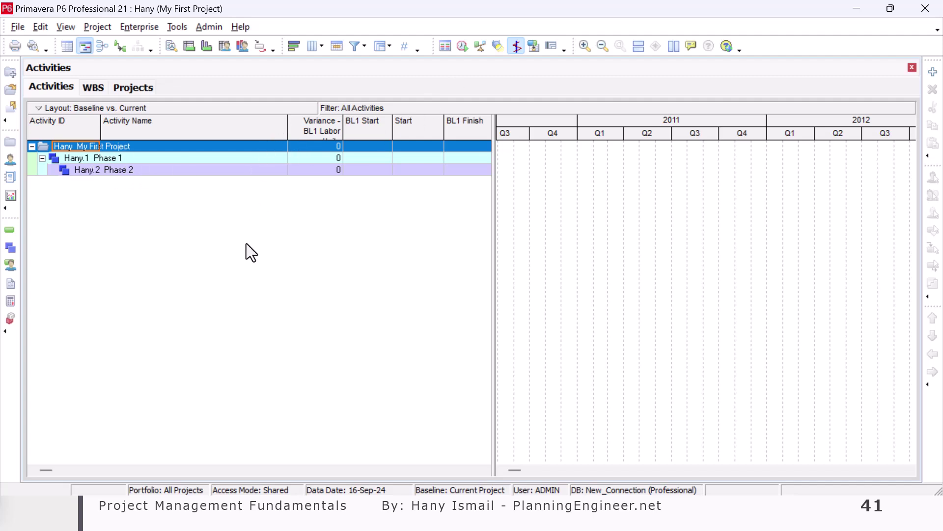
pyautogui.rightClick(225, 240)
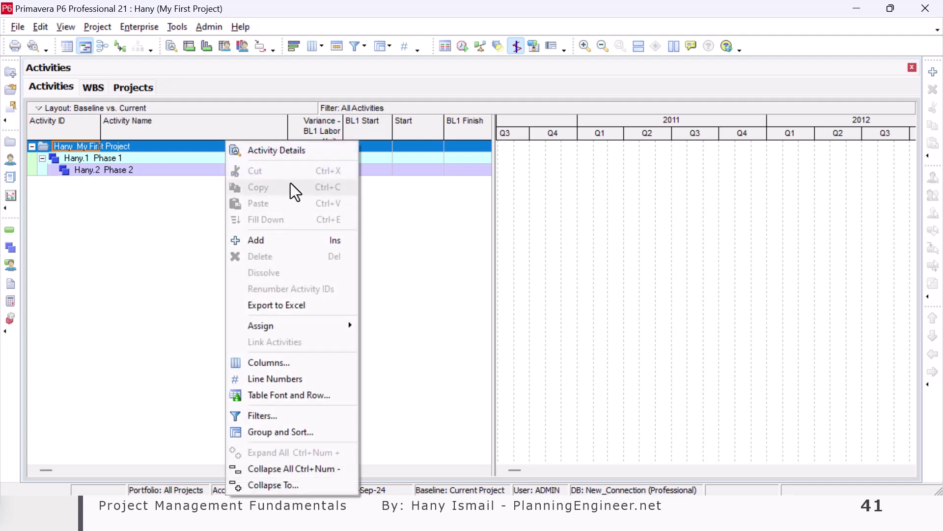
pyautogui.press('Escape')
pyautogui.hotkey('ctrl', 'z')
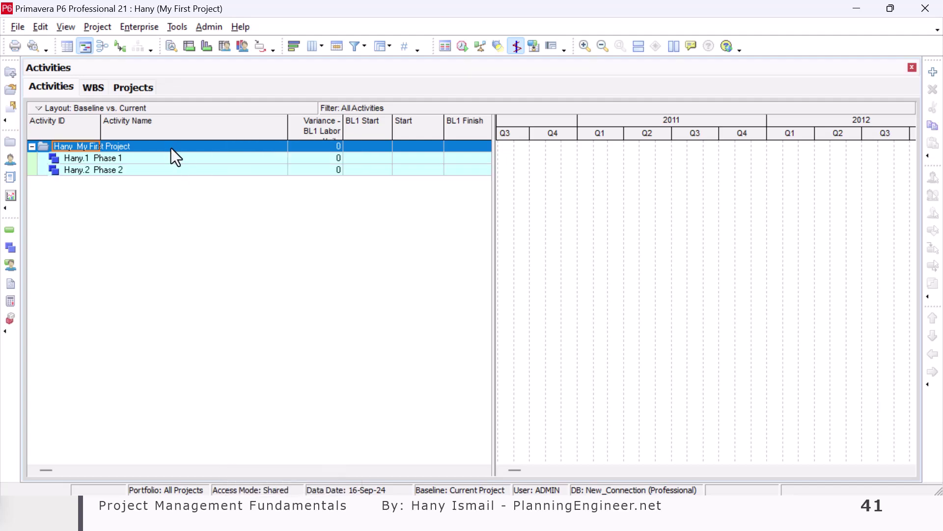
pyautogui.click(170, 161)
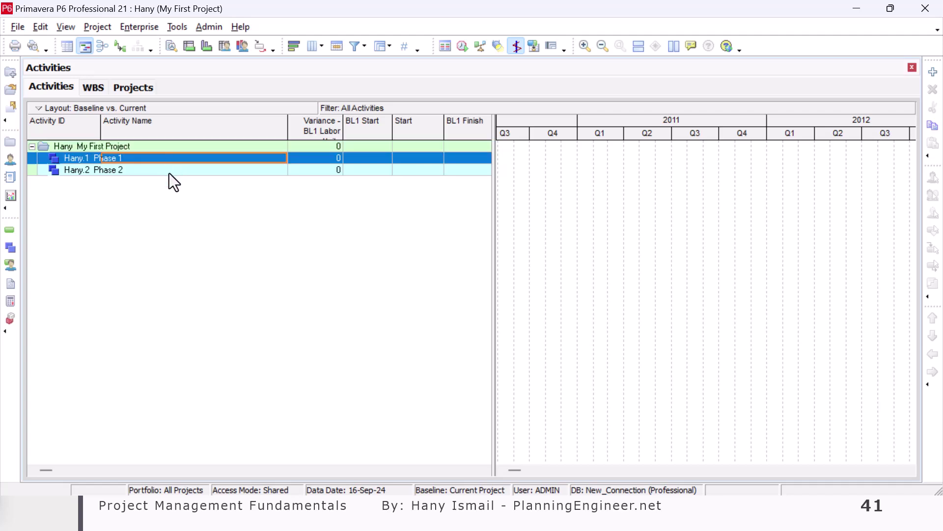
pyautogui.click(169, 172)
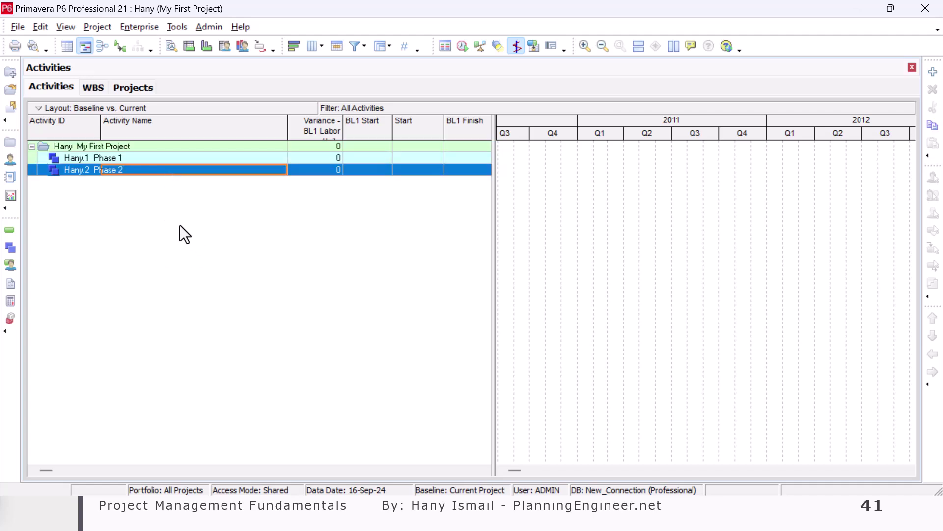